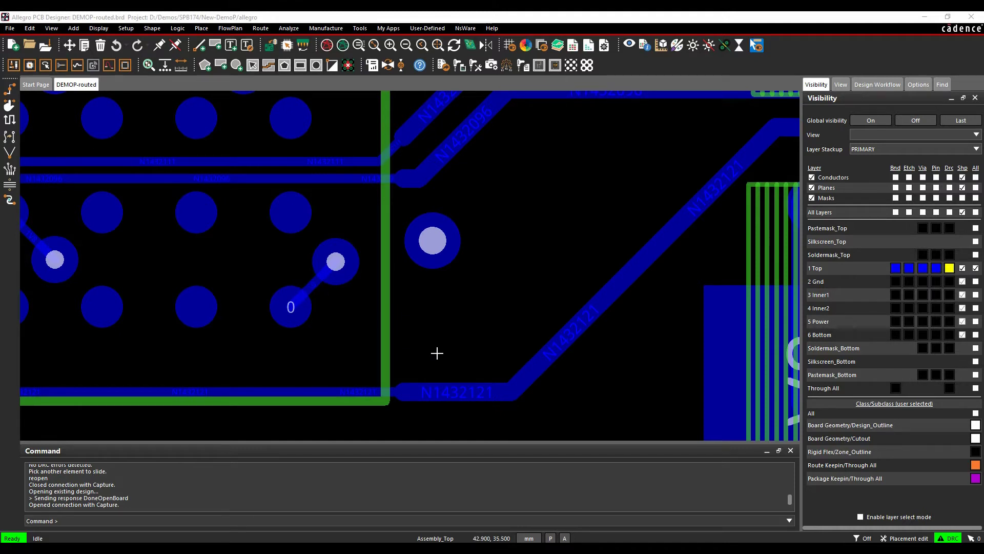
- Zoom and pan the canvas to bring more of the board into view
scroll(395, 407, "up", 4)
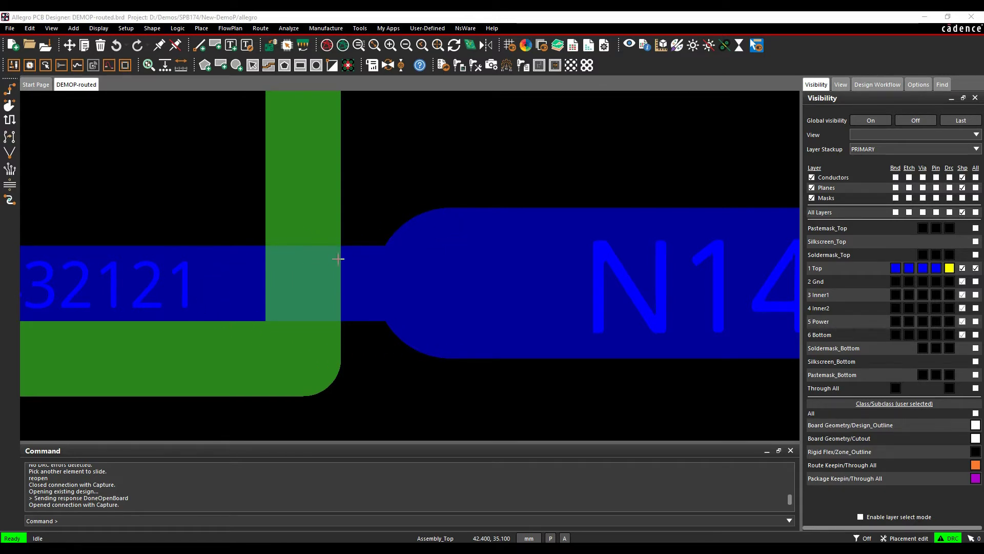
scroll(427, 245, "down", 2)
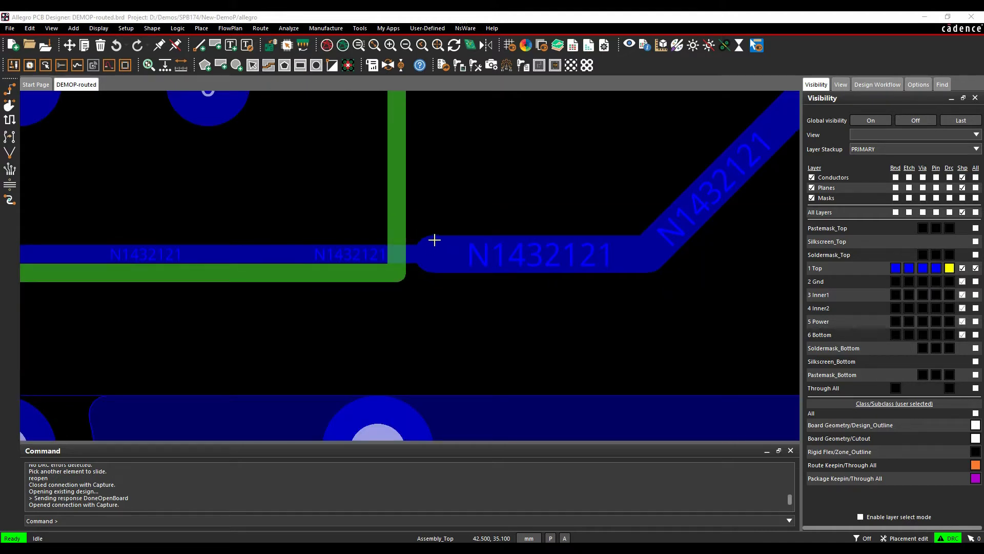
scroll(428, 253, "down", 2)
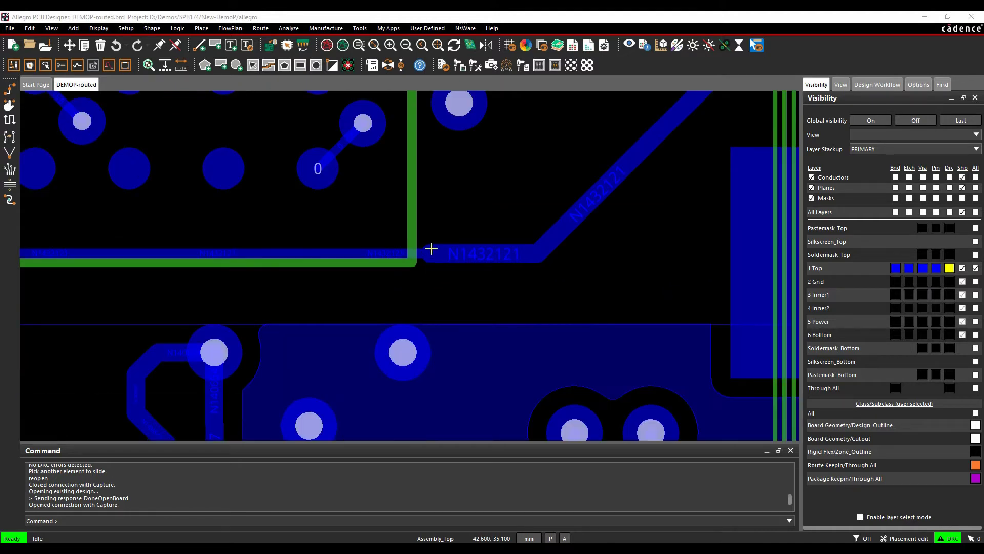
scroll(476, 196, "down", 2)
middle_click_drag(474, 198, 439, 246)
right_click(487, 230)
left_click(463, 221)
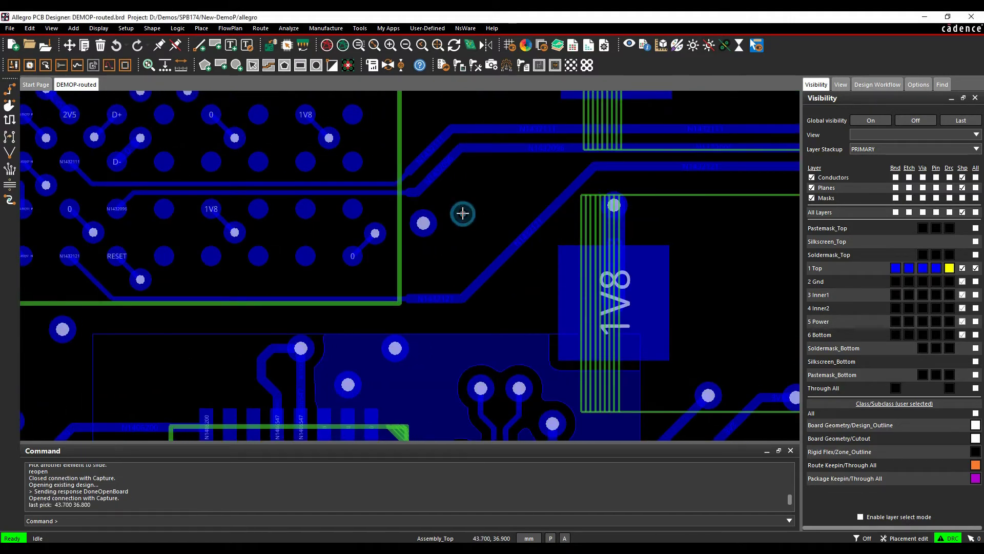
- In Teardrop / Tapered Trace Parameters, set fillet angles to 60, tapered angle to 50, and enable tapered traces
left_click(260, 29)
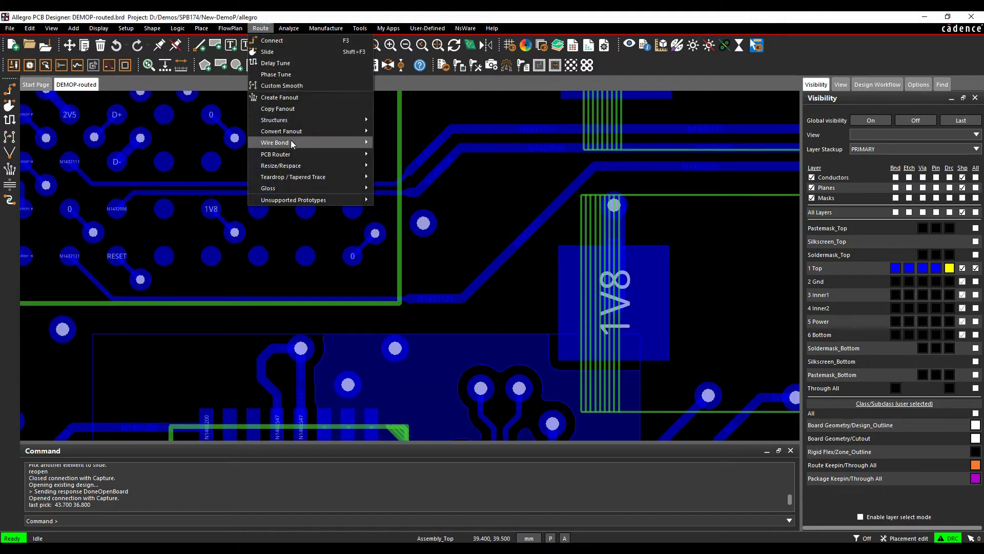
mouse_move(290, 180)
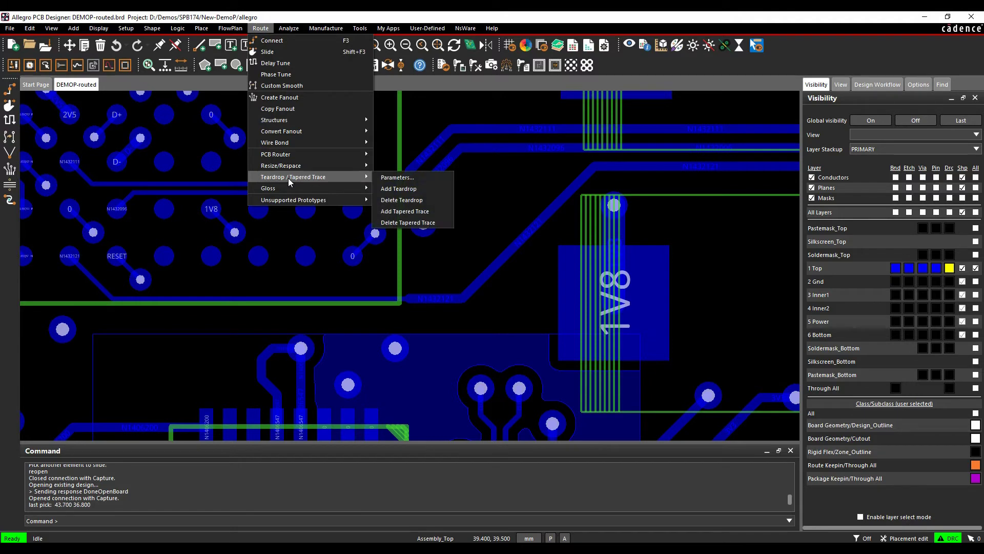
left_click(402, 179)
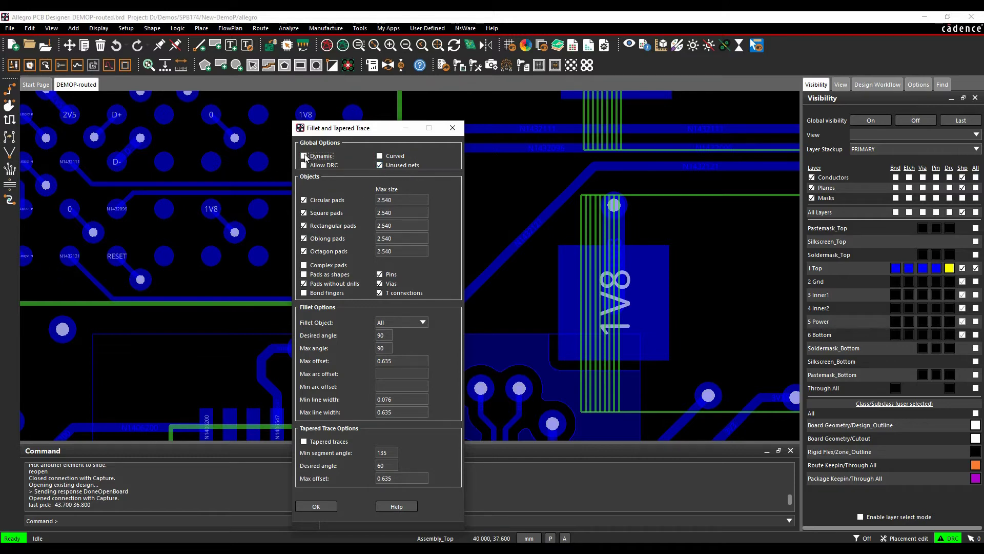
double_click(387, 336)
type("60")
key("Tab")
double_click(387, 465)
key("Tab")
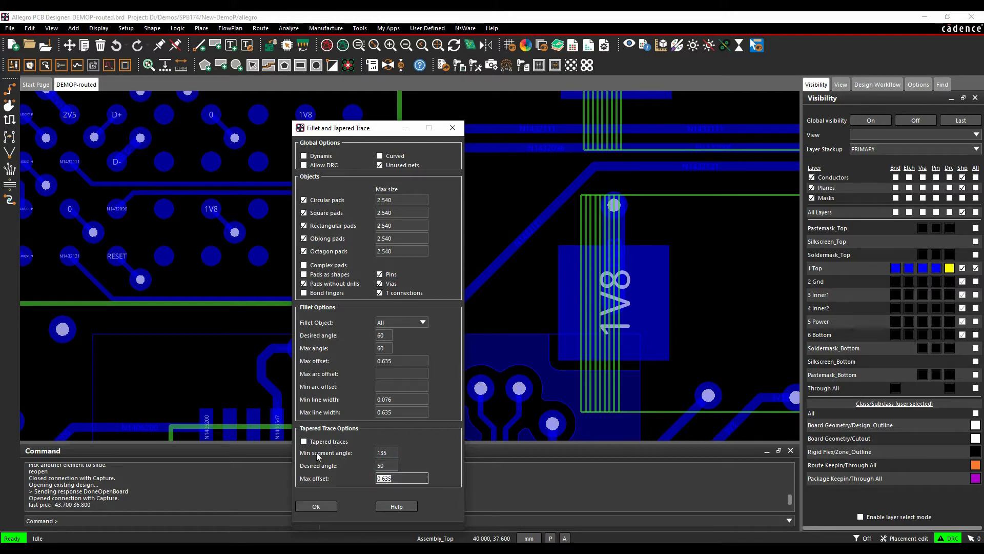
left_click(303, 442)
- Apply the teardrop parameters, then add teardrops to the net at pin 0
left_click(316, 506)
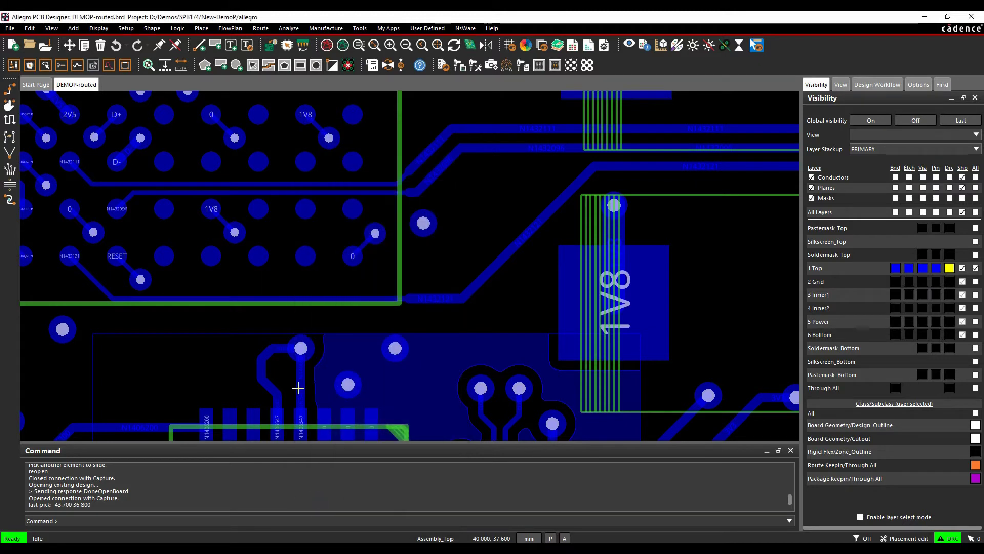
left_click(260, 28)
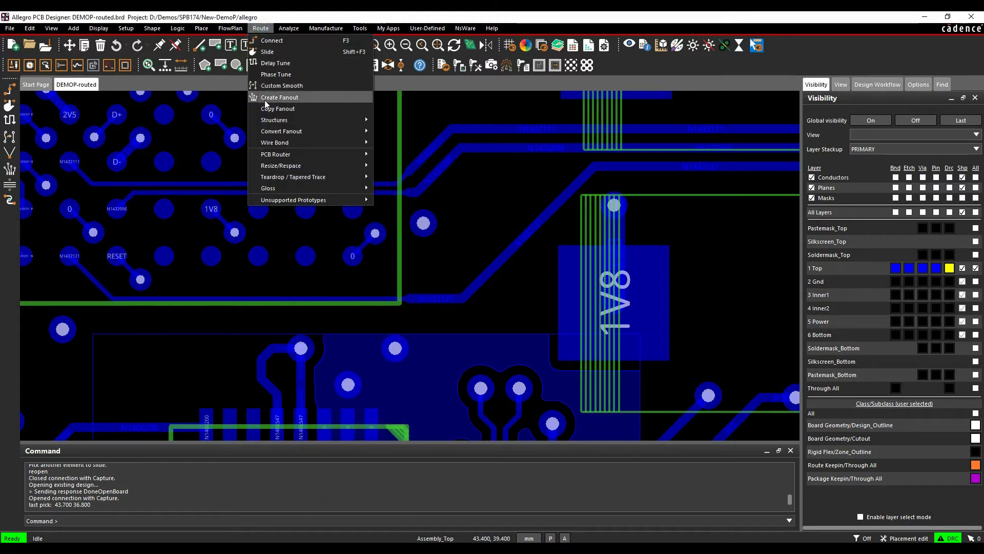
mouse_move(280, 178)
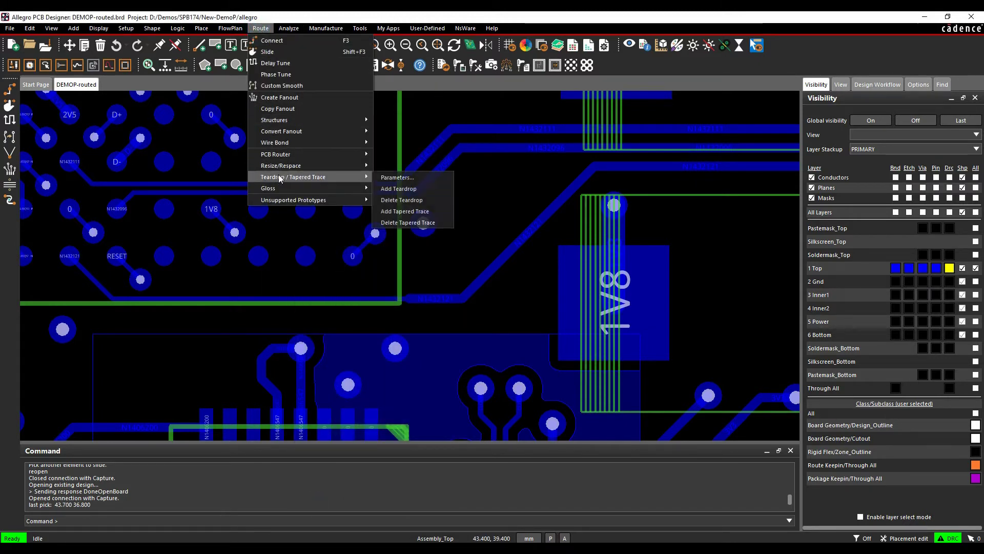
left_click(406, 189)
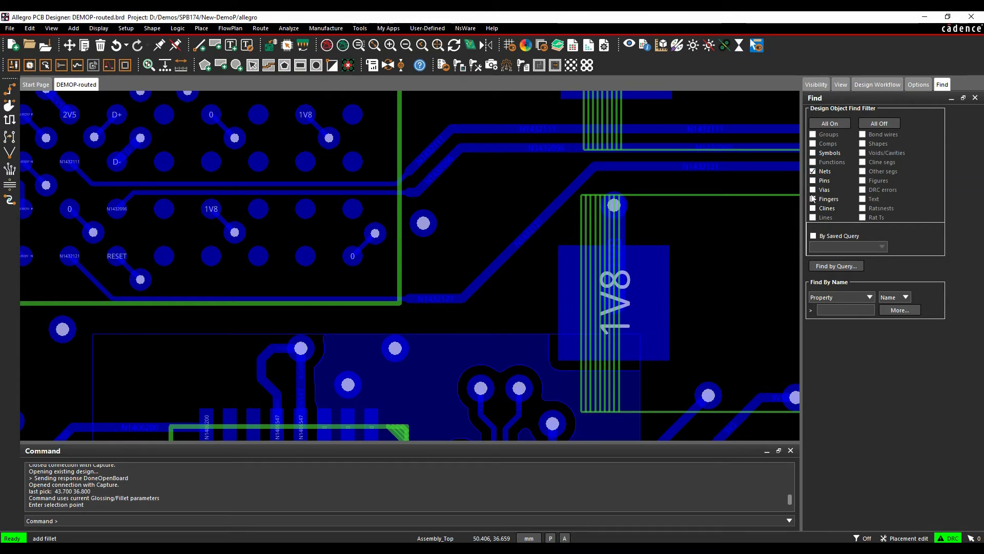
left_click(355, 253)
- Zoom and pan around the pin 0 pad, its via and the neighbouring pins to inspect the fillet
scroll(373, 232, "up", 5)
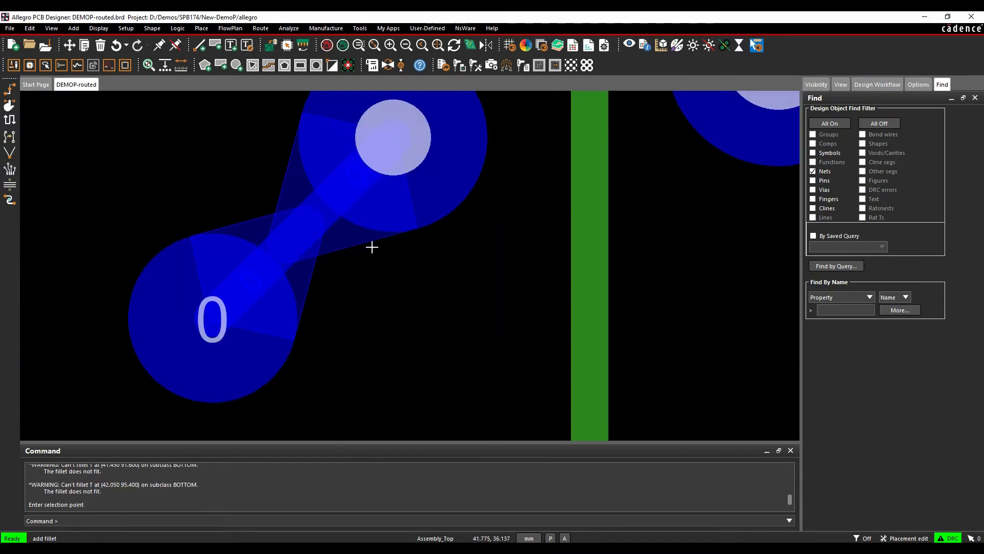
middle_click_drag(426, 266, 460, 291)
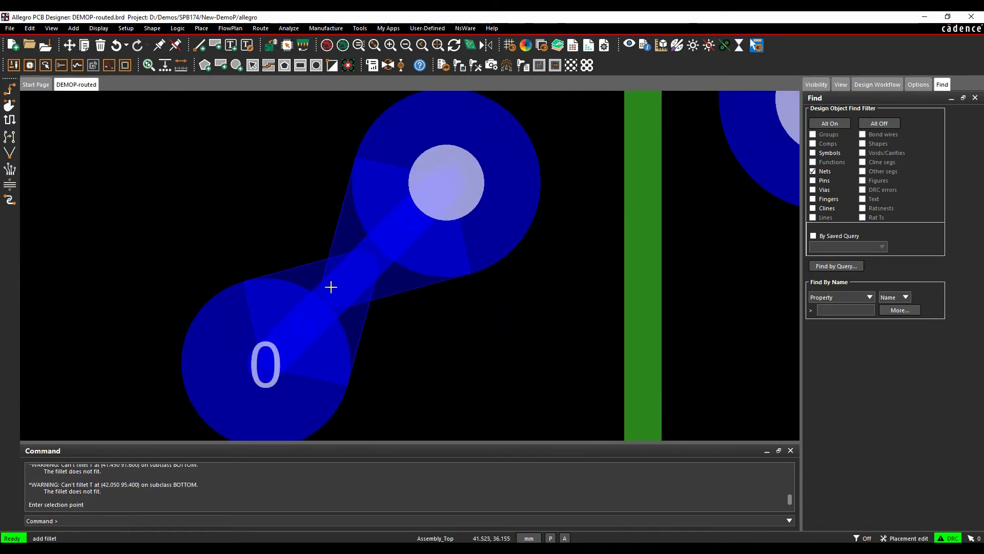
scroll(348, 263, "down", 5)
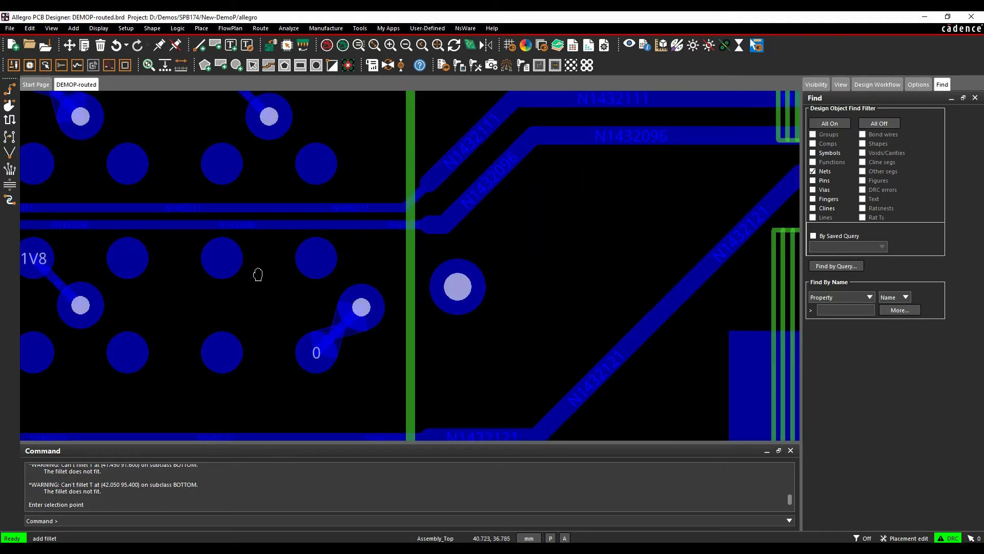
middle_click_drag(272, 290, 301, 317)
scroll(303, 292, "up", 4)
scroll(303, 292, "down", 6)
- End the teardrop command and add tapered trace transitions to net N1432121
right_click(470, 265)
left_click(485, 272)
left_click(261, 28)
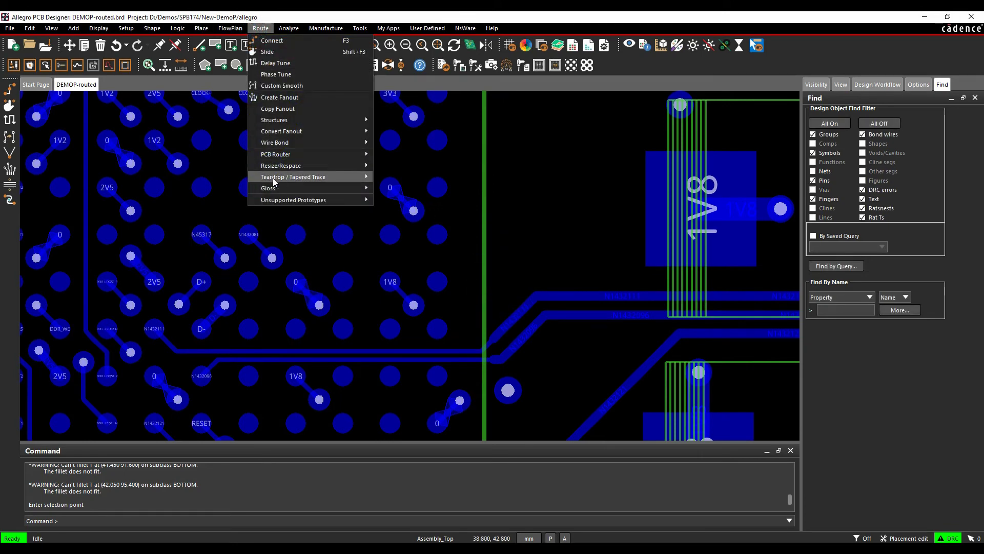
mouse_move(276, 180)
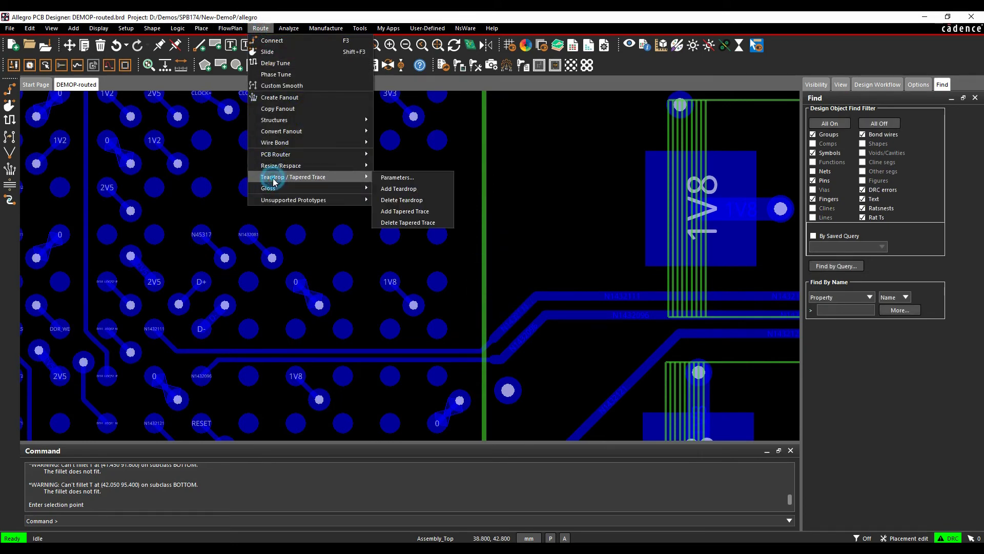
left_click(405, 213)
scroll(510, 297, "up", 5)
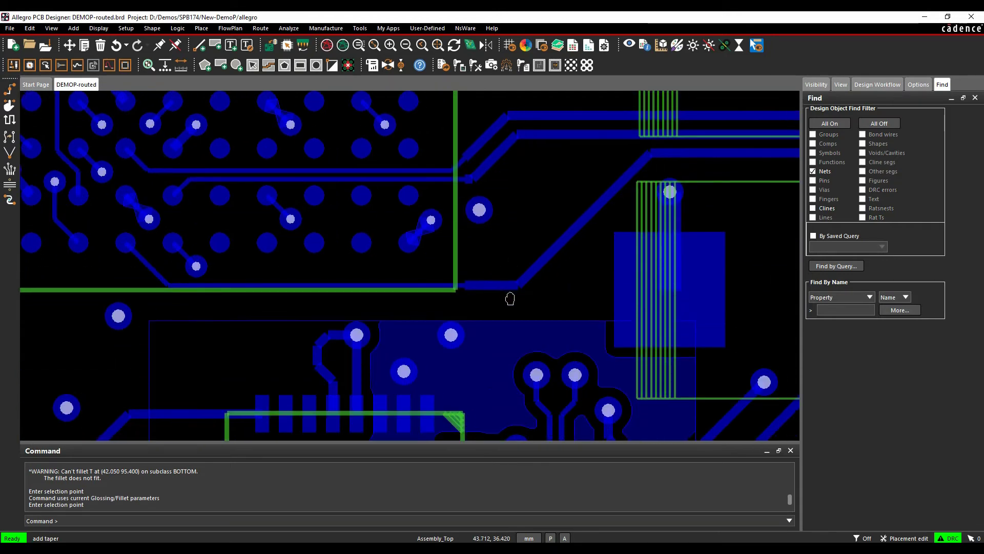
left_click(416, 258)
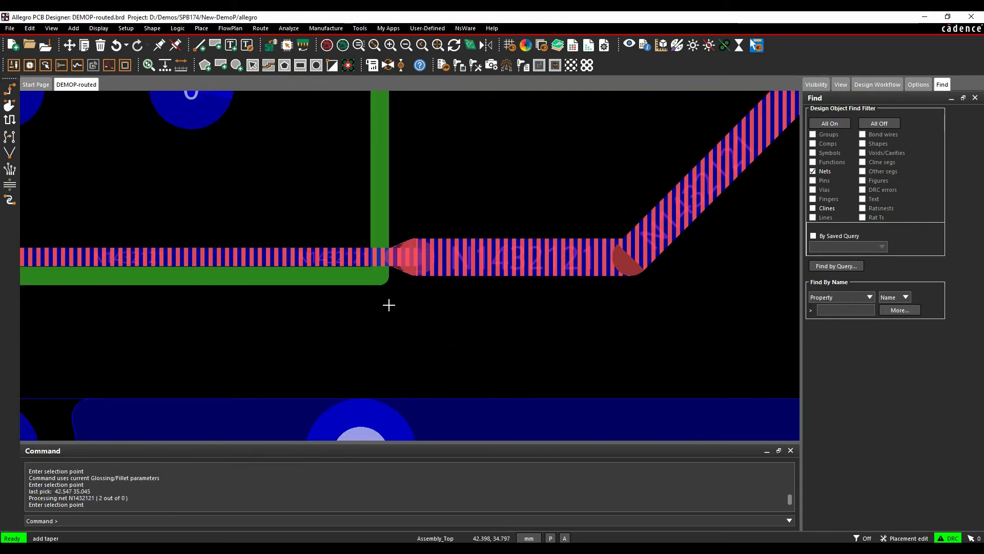
left_click(407, 313)
- Add tapered trace transitions to nets N1432111 and N1432096
scroll(402, 290, "up", 4)
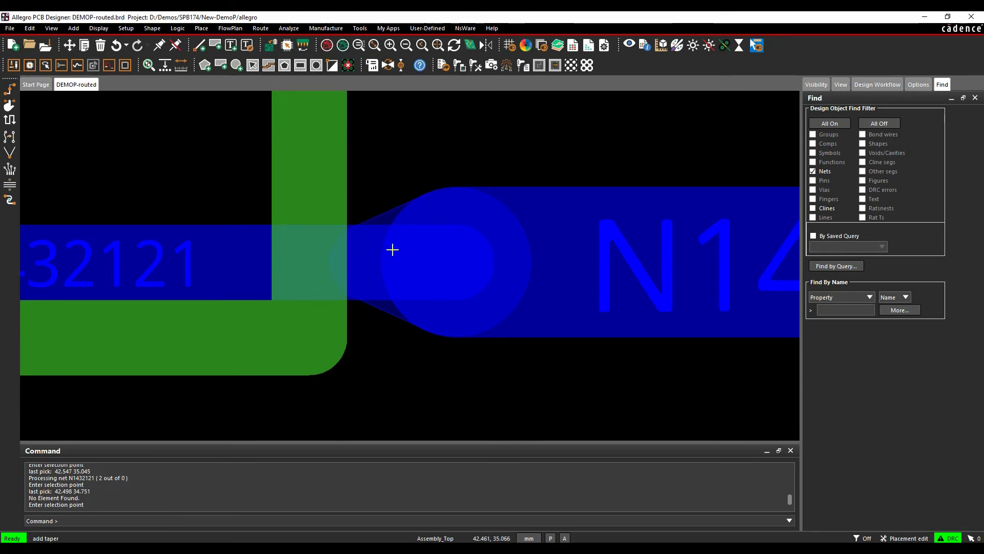
scroll(392, 250, "down", 2)
scroll(392, 249, "down", 3)
scroll(413, 263, "up", 2)
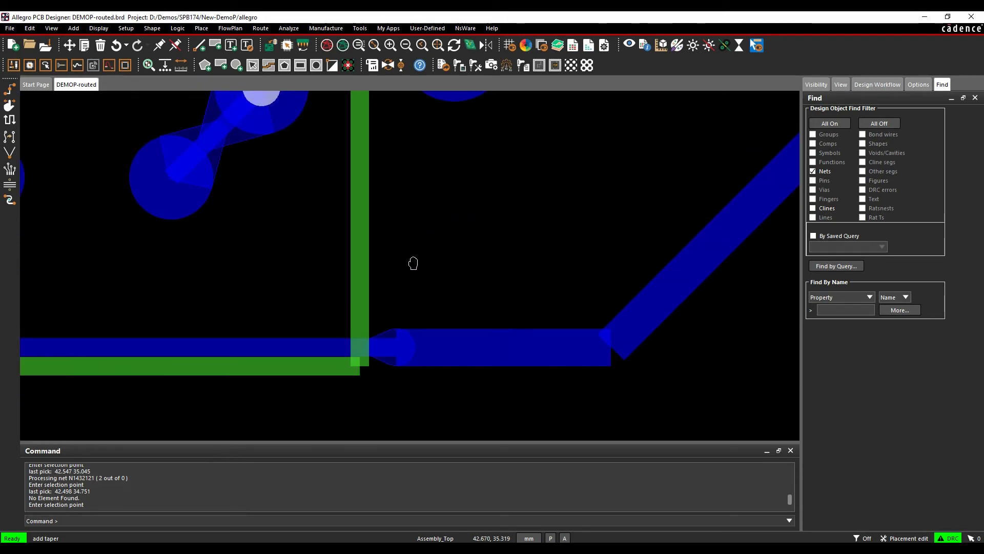
scroll(412, 250, "down", 2)
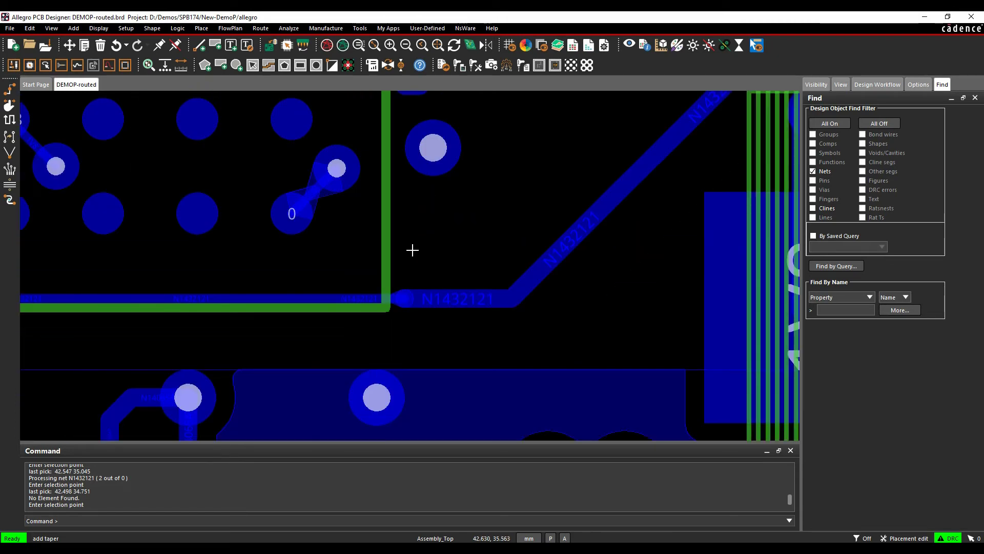
scroll(412, 250, "down", 2)
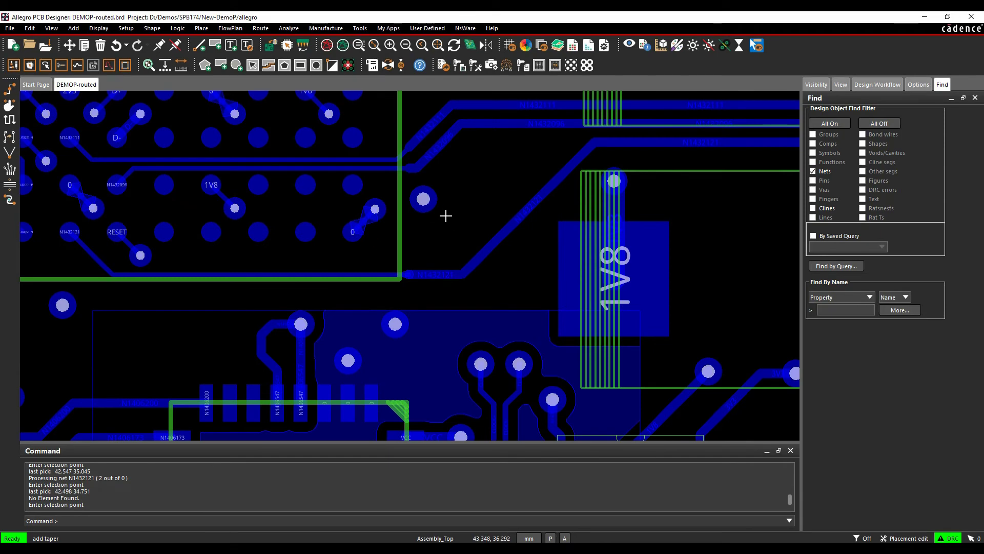
left_click(417, 149)
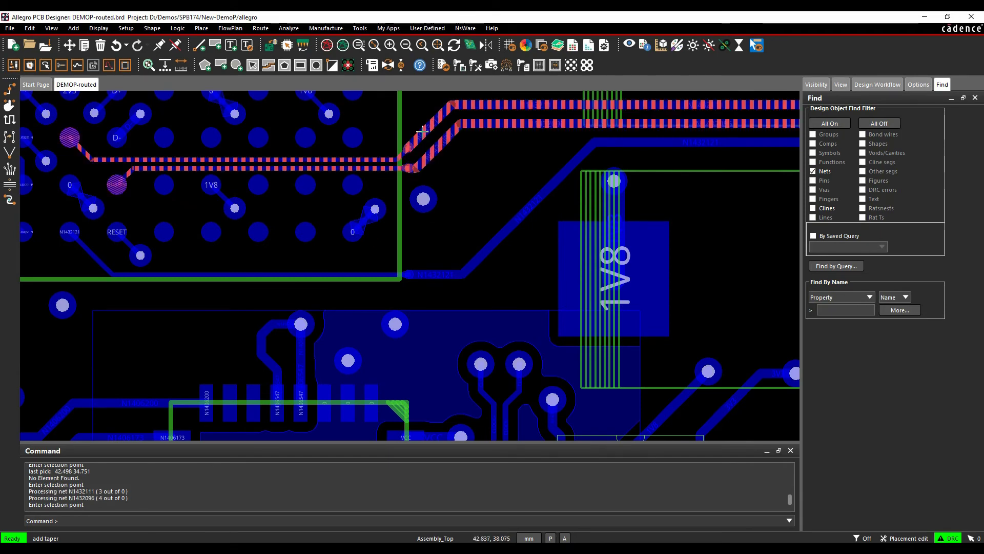
left_click(476, 202)
scroll(403, 150, "up", 3)
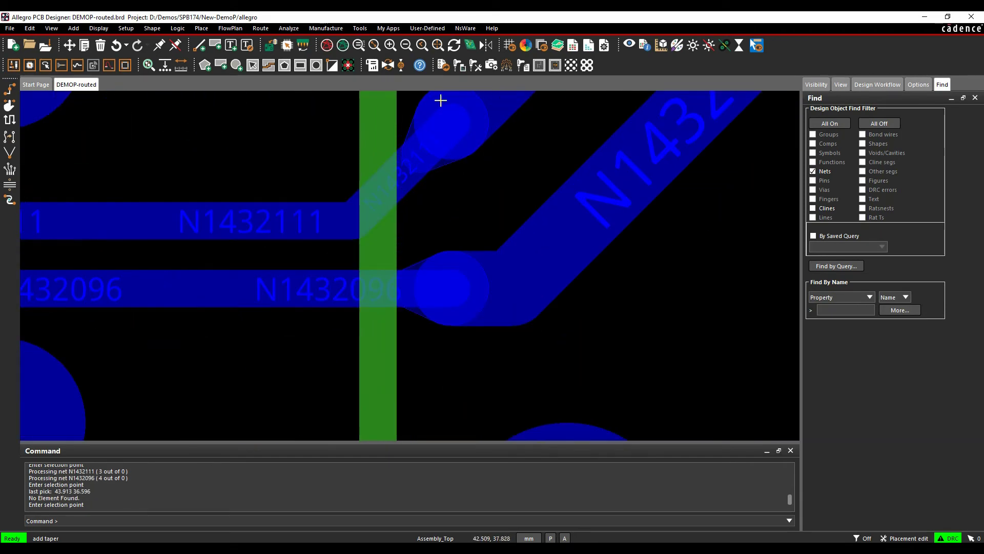
scroll(437, 237, "down", 5)
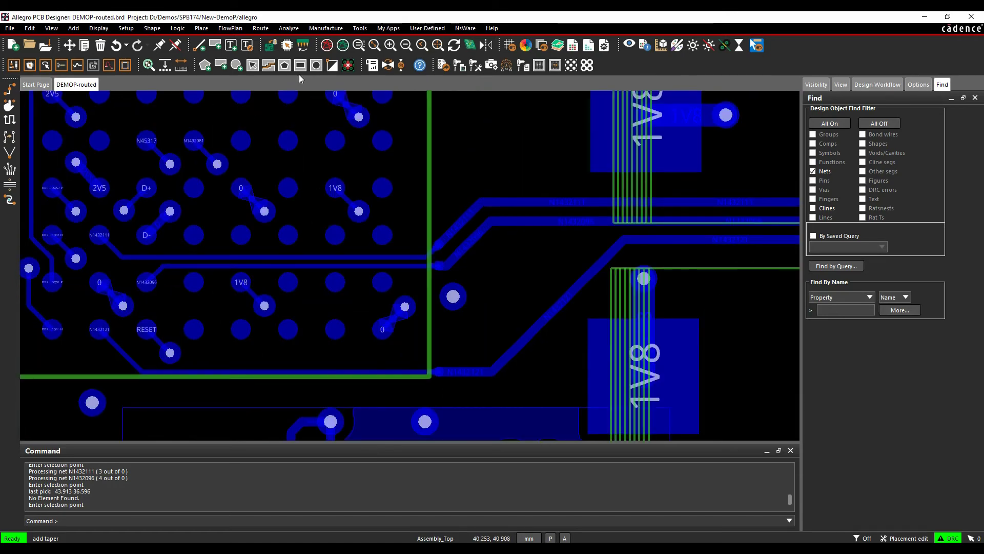
- Tick Dynamic in the teardrop/tapered trace Global Options so all 374 nets are reprocessed
left_click(260, 28)
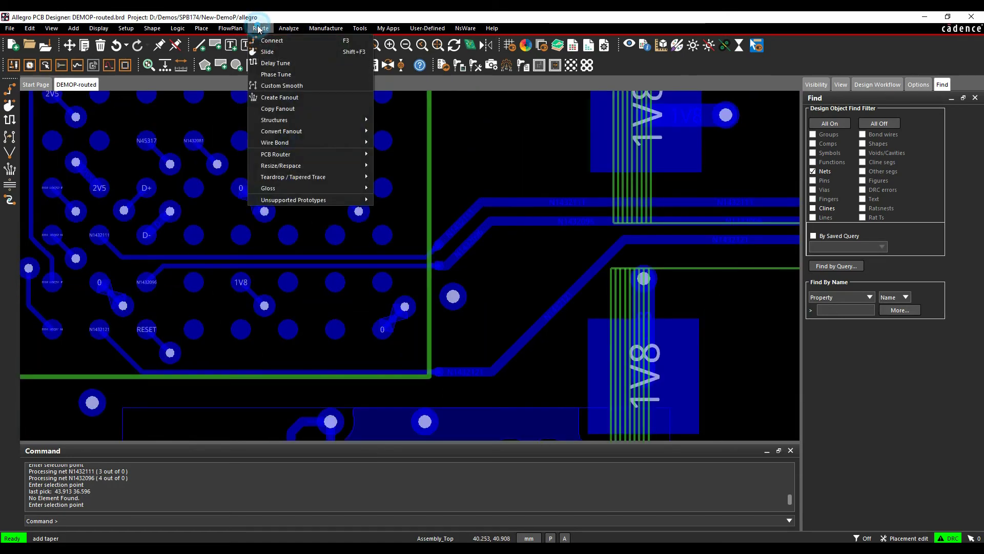
mouse_move(293, 181)
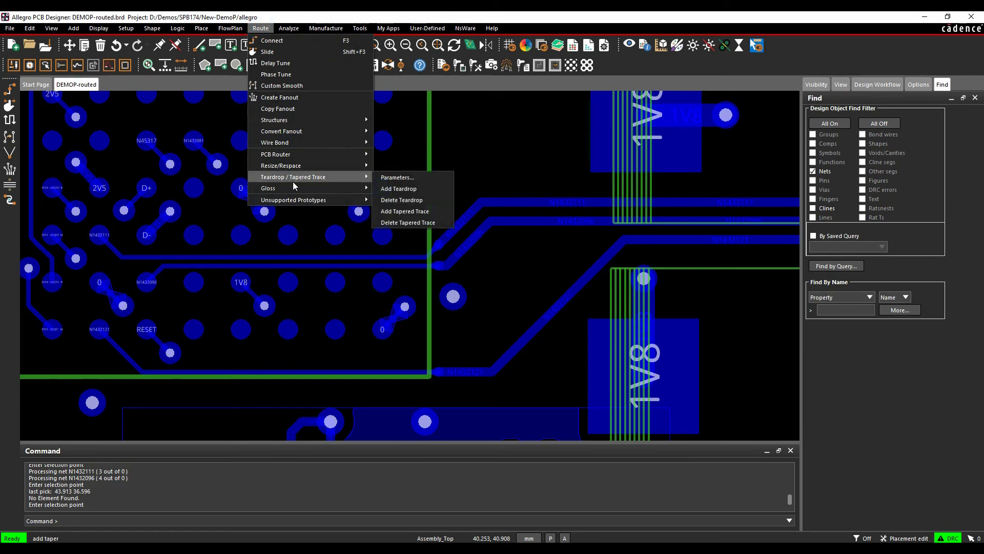
left_click(395, 178)
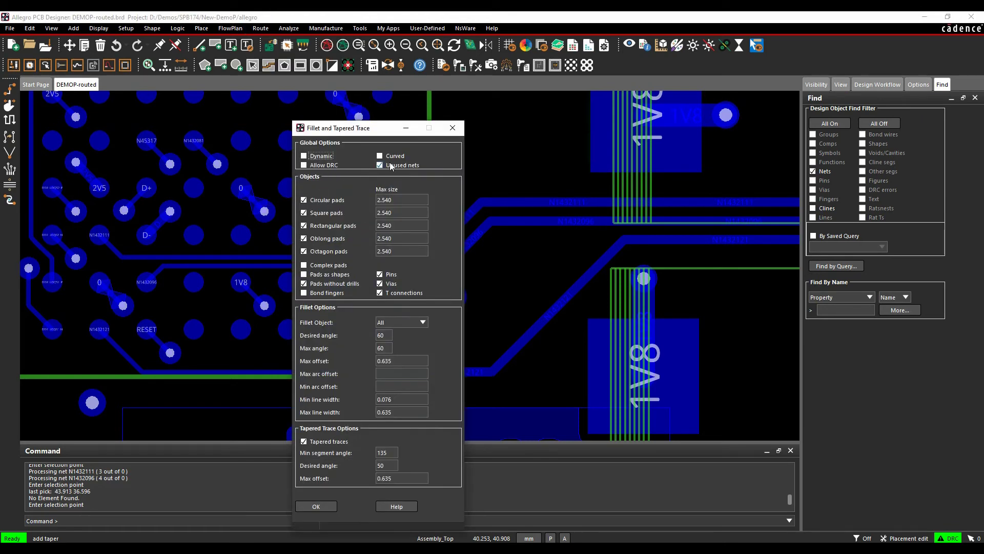
left_click(304, 156)
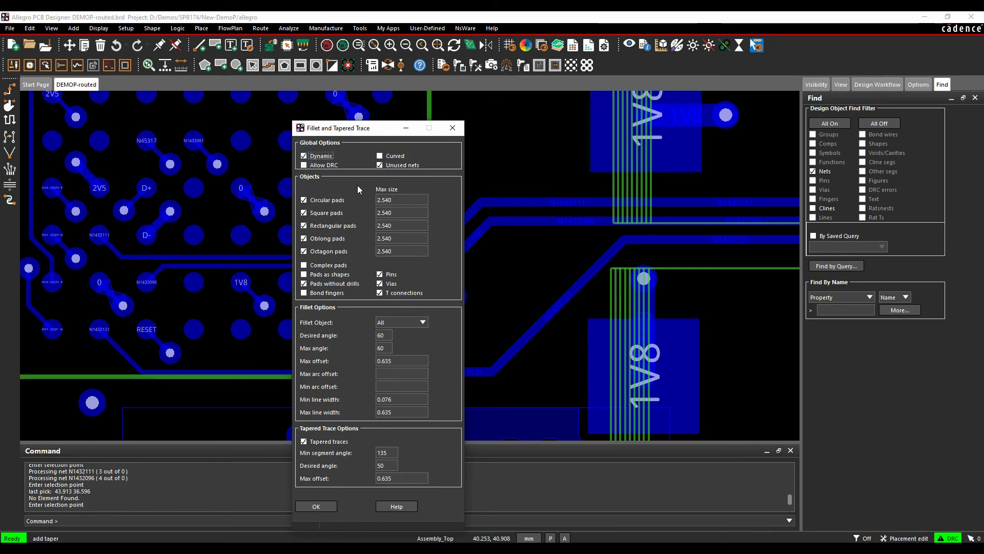
left_click(315, 507)
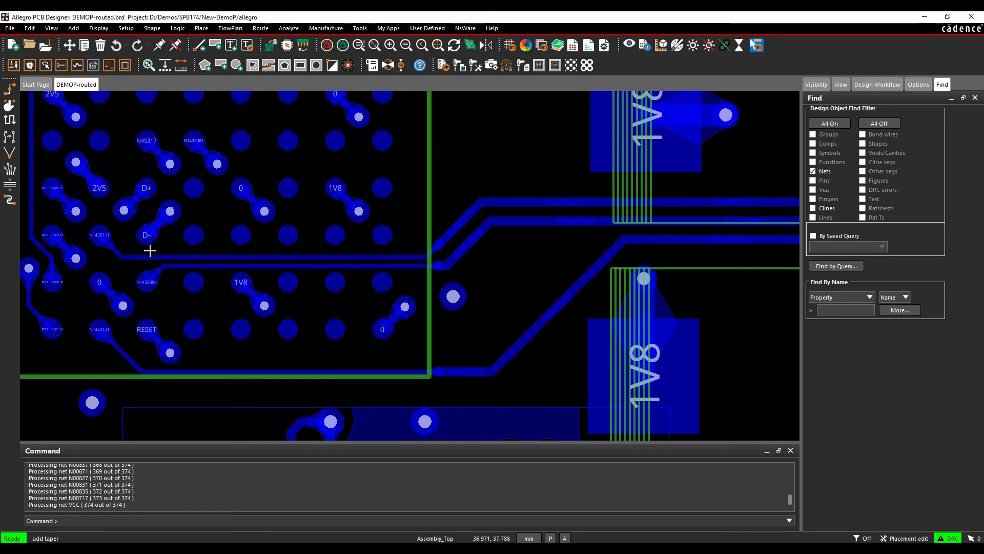
- Slide the diagonal N1432111 segment further right
scroll(94, 256, "up", 3)
scroll(132, 270, "down", 2)
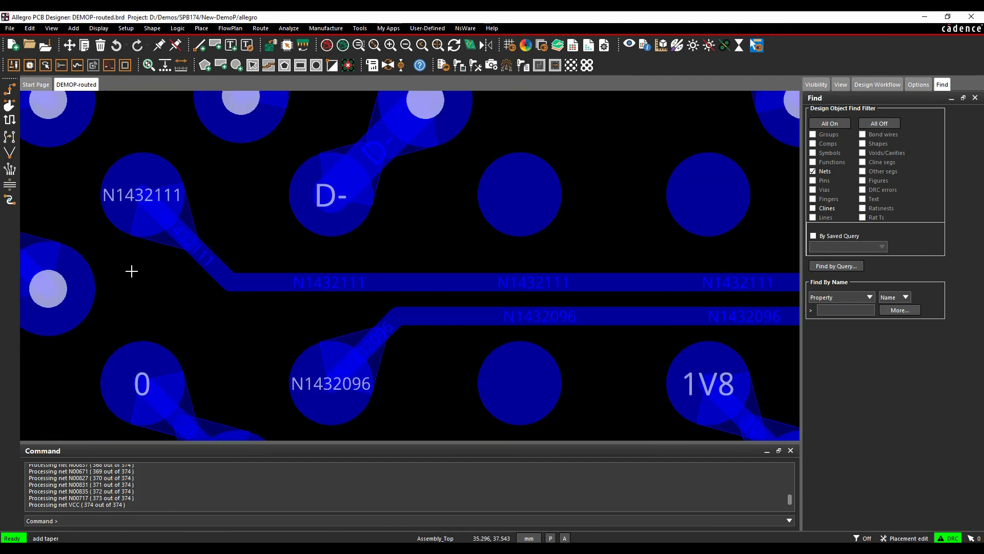
left_click(9, 105)
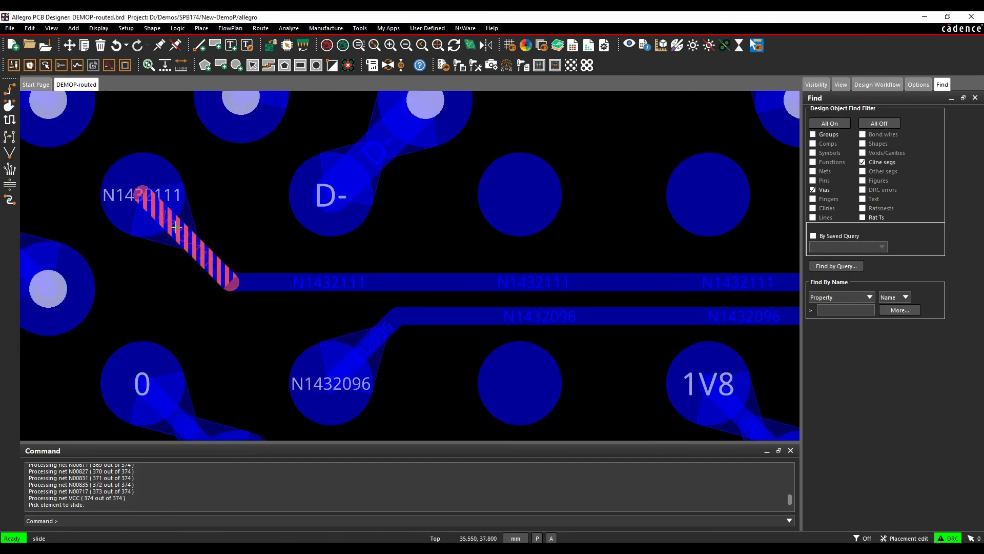
left_click(176, 222)
left_click(268, 228)
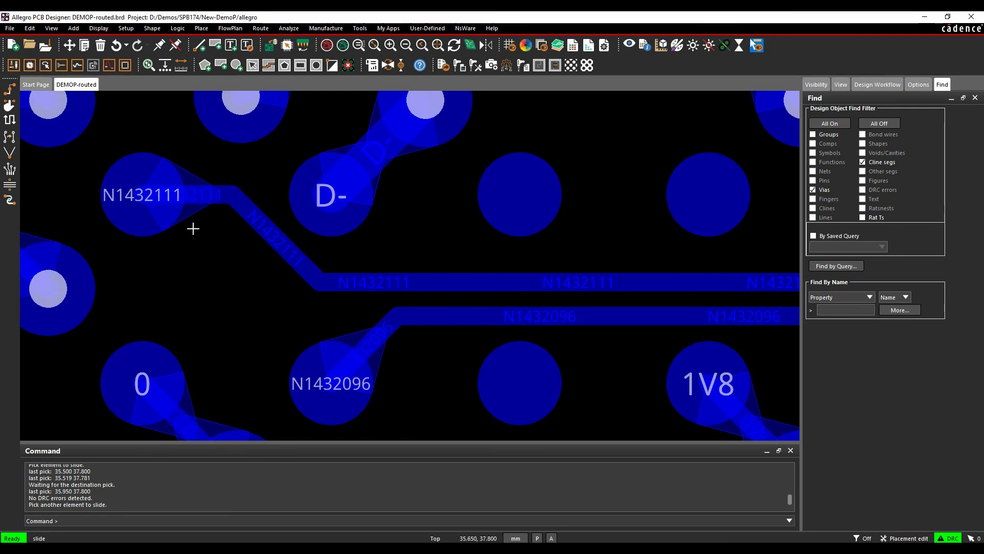
- Slide the diagonal N1432121 segment down and to the left
middle_click_drag(207, 287, 215, 214)
scroll(389, 308, "up", 2)
middle_click_drag(389, 308, 451, 248)
left_click(339, 255)
left_click(287, 311)
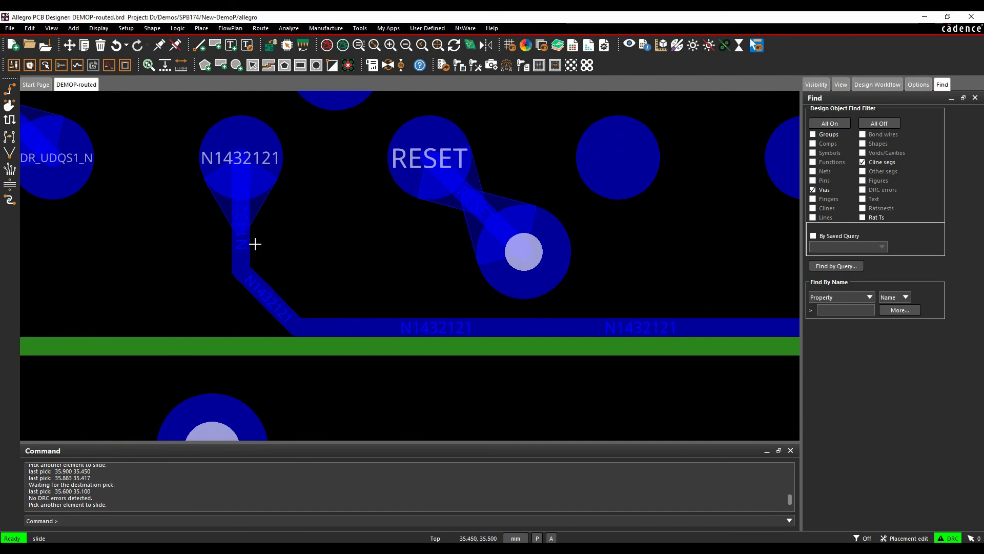
scroll(222, 222, "down", 1)
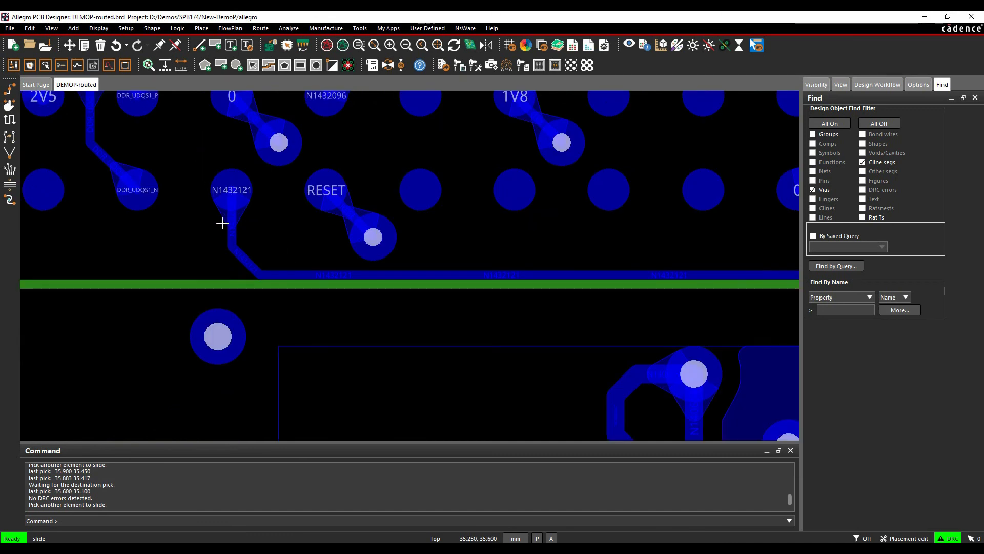